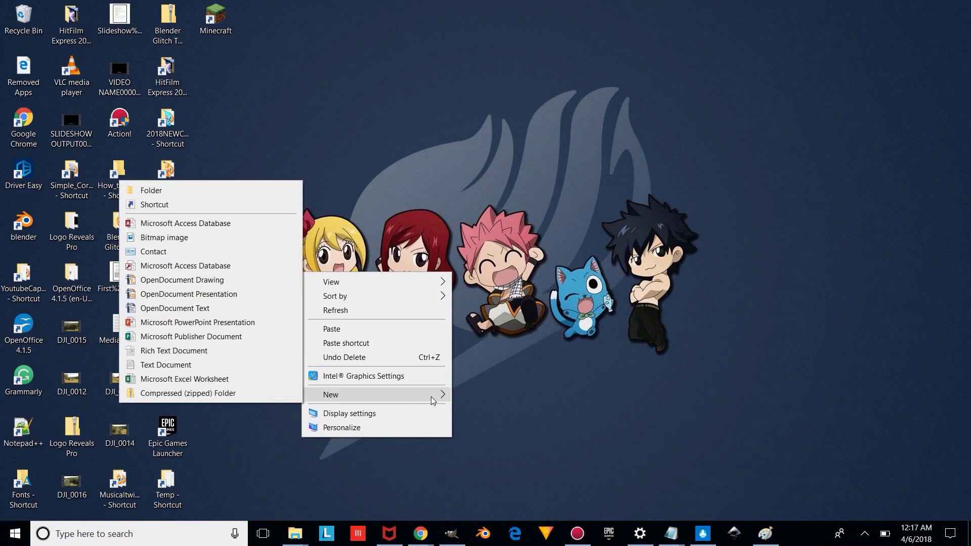
Step: Create a new desktop folder named 'BlenderYoutubeFiles' and open it in File Explorer
{"action": "right_click", "coordinate": [428, 354]}
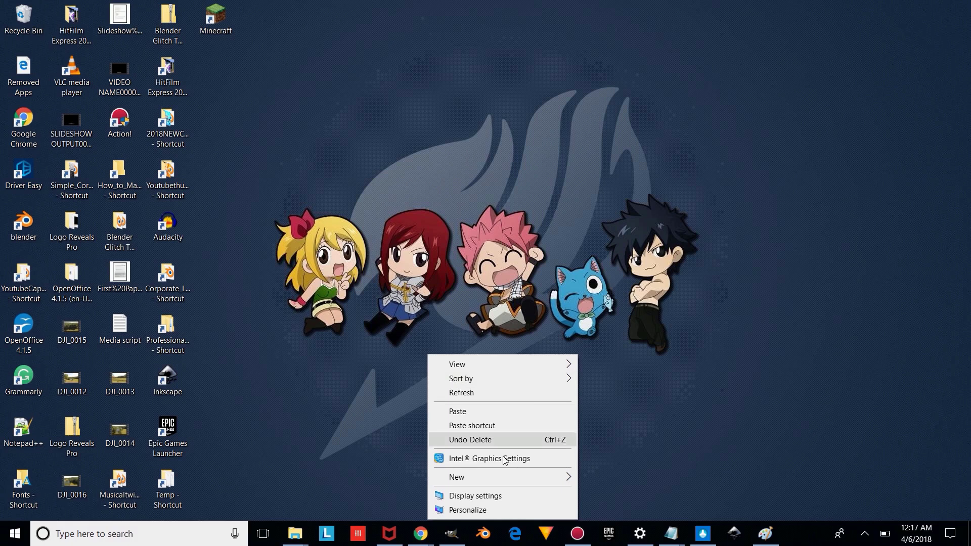
{"action": "mouse_move", "coordinate": [491, 478]}
{"action": "left_click", "coordinate": [332, 272]}
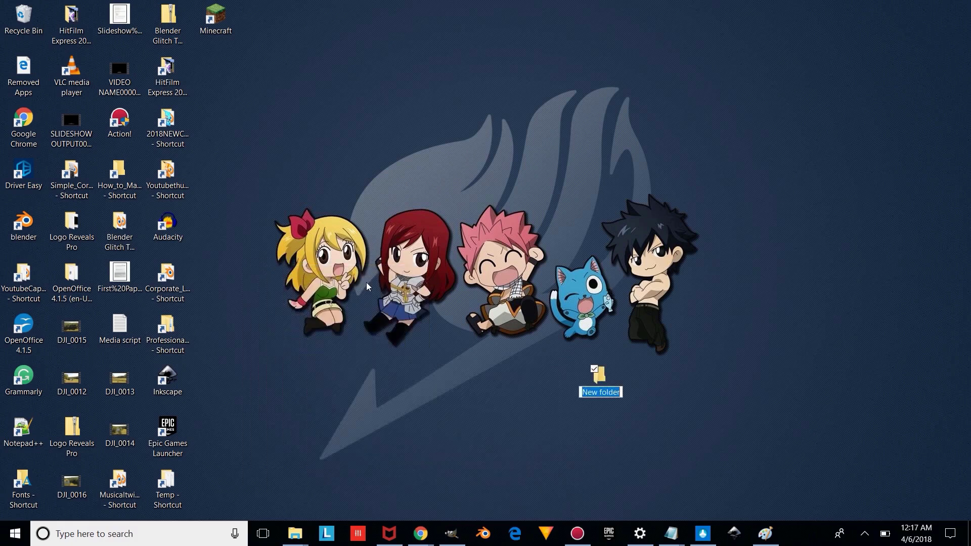
{"action": "type", "text": "Blend"}
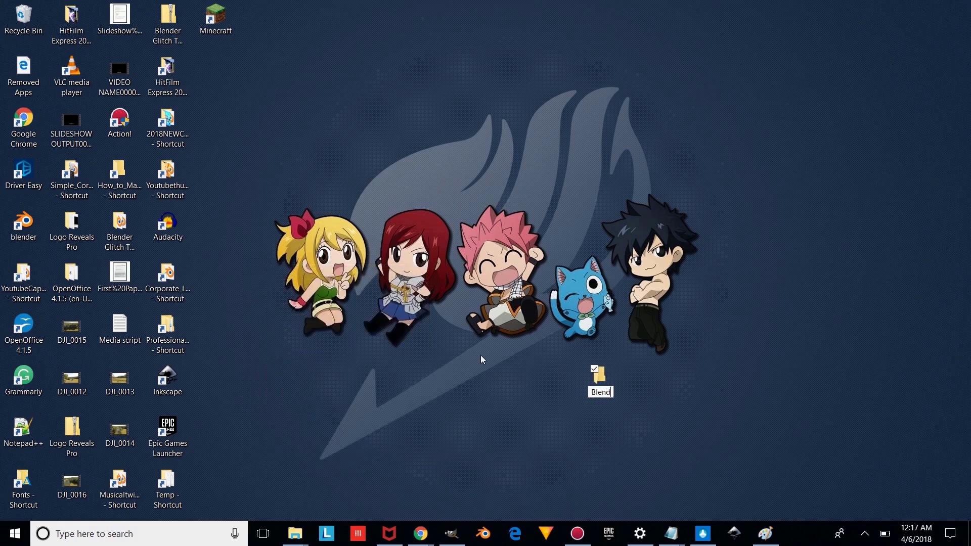
{"action": "type", "text": "erYoutube"}
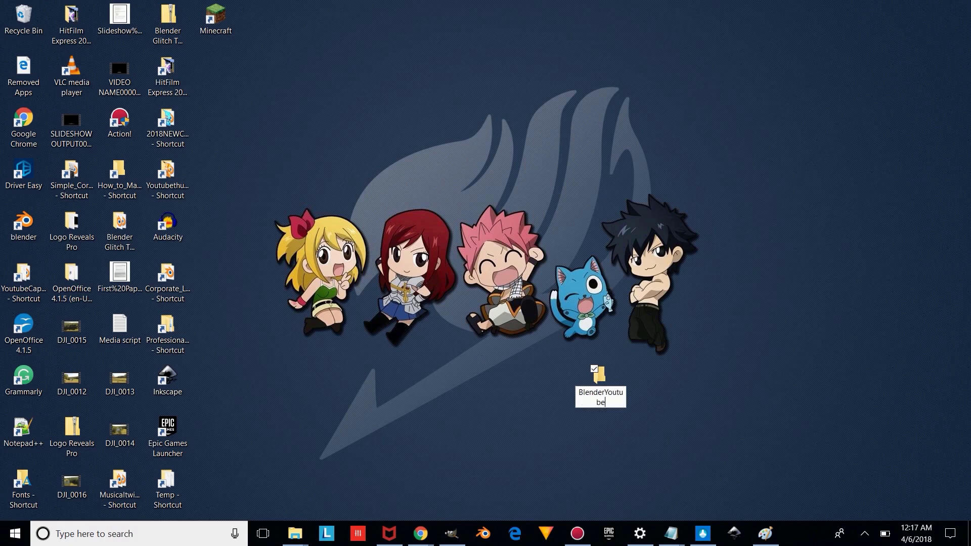
{"action": "type", "text": "Files"}
{"action": "key", "text": "Return"}
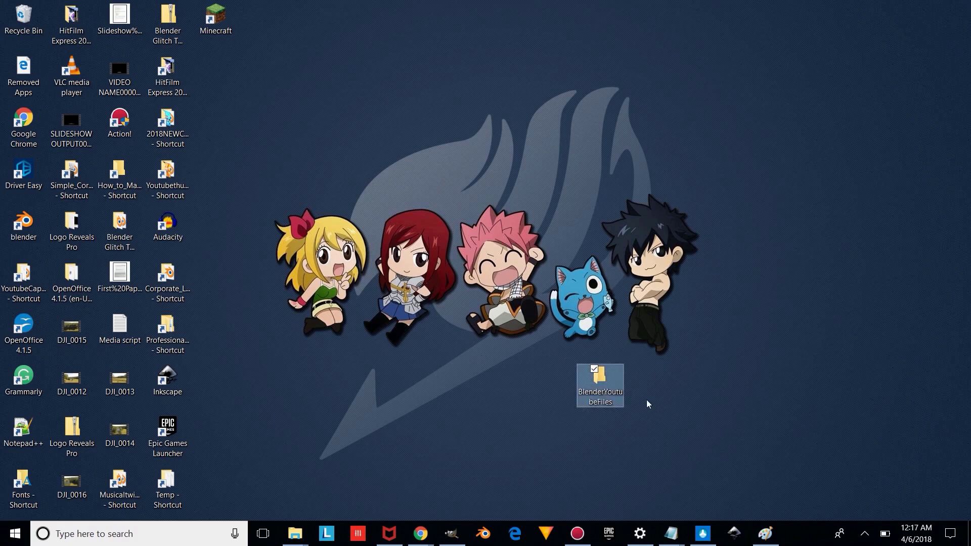
{"action": "double_click", "coordinate": [609, 383]}
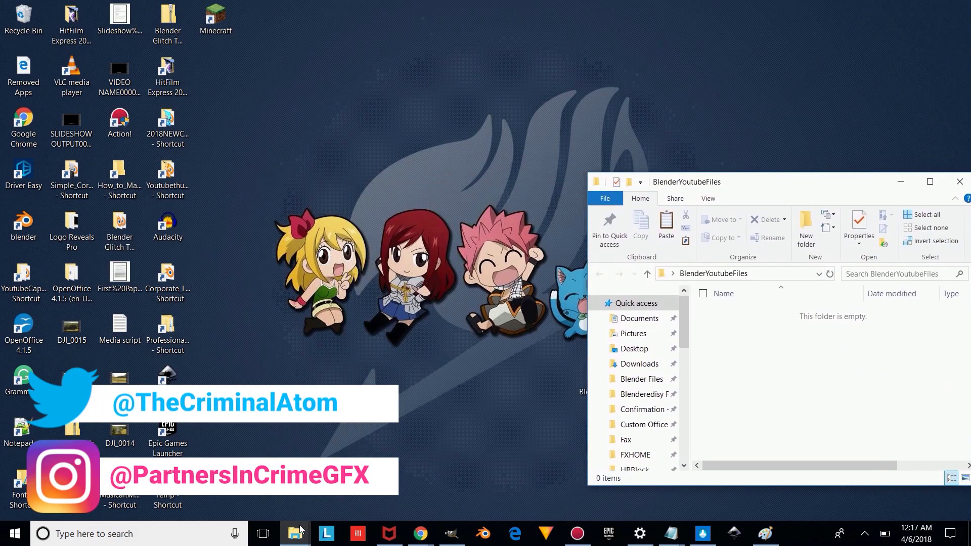
Step: Move the Blender intro template and MINECRAFTHXD1F0001-3053 videos from Documents into BlenderYoutubeFiles
{"action": "left_click", "coordinate": [298, 532]}
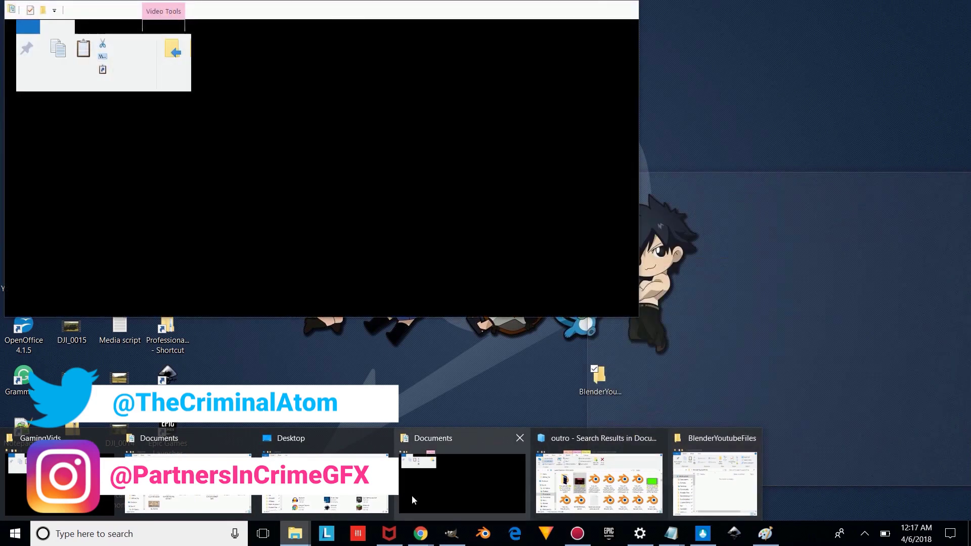
{"action": "left_click", "coordinate": [428, 490]}
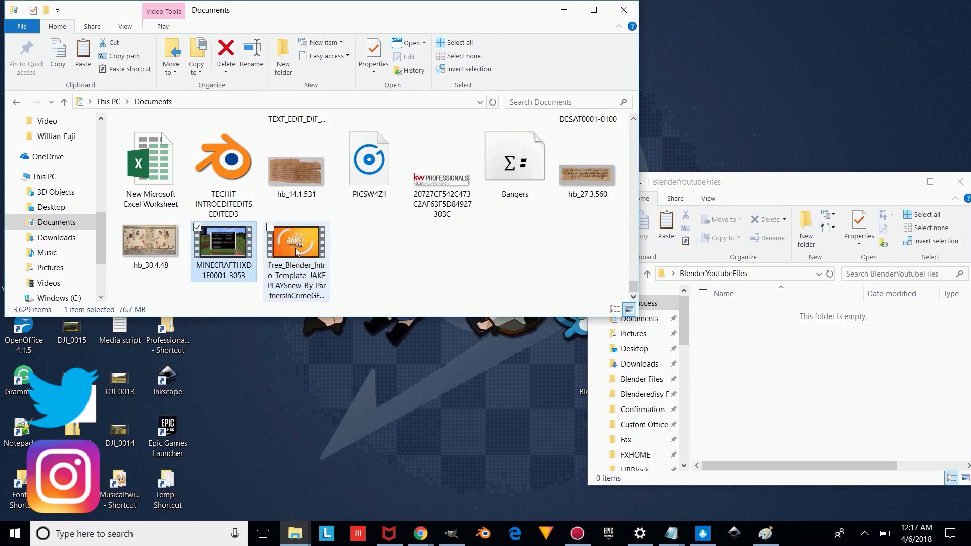
{"action": "left_click_drag", "start_coordinate": [297, 255], "coordinate": [819, 303]}
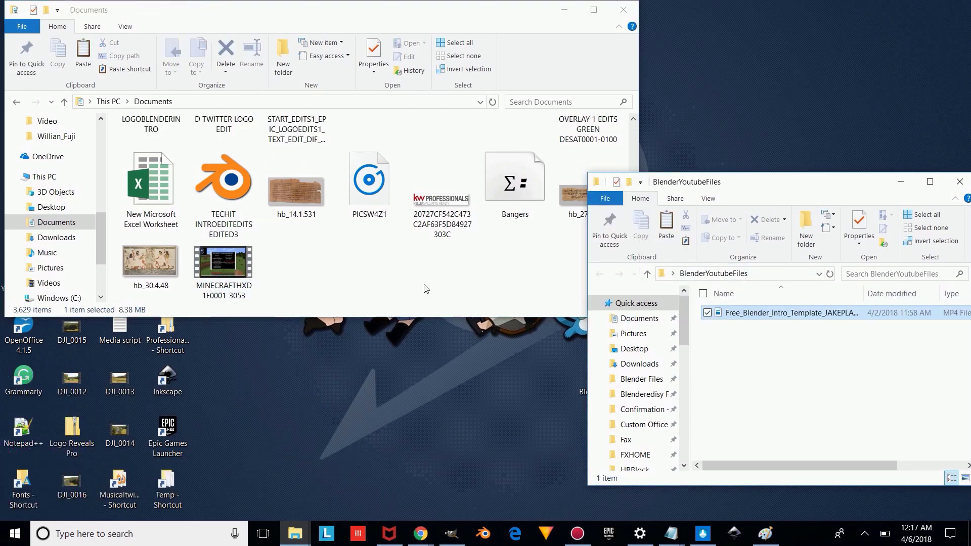
{"action": "left_click_drag", "start_coordinate": [240, 268], "coordinate": [778, 356]}
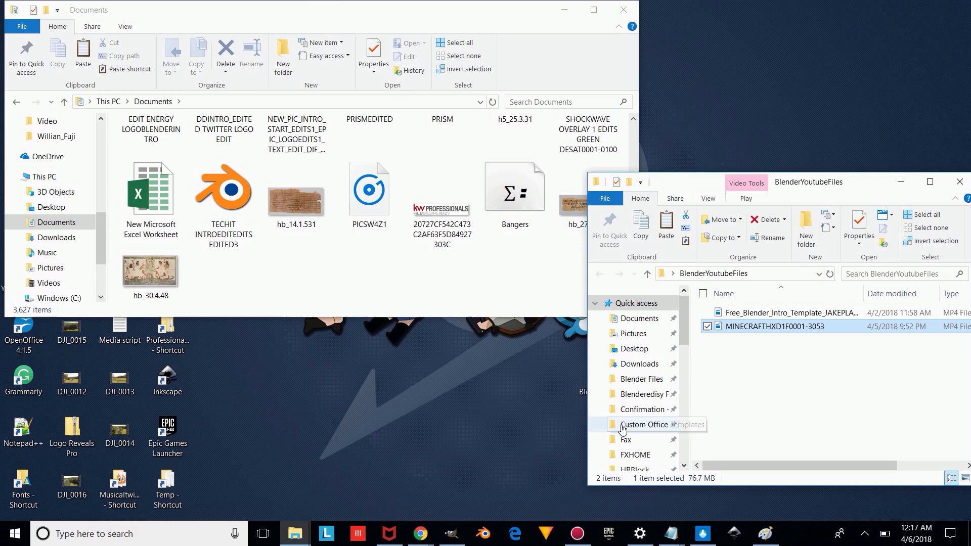
{"action": "key", "text": "super+d"}
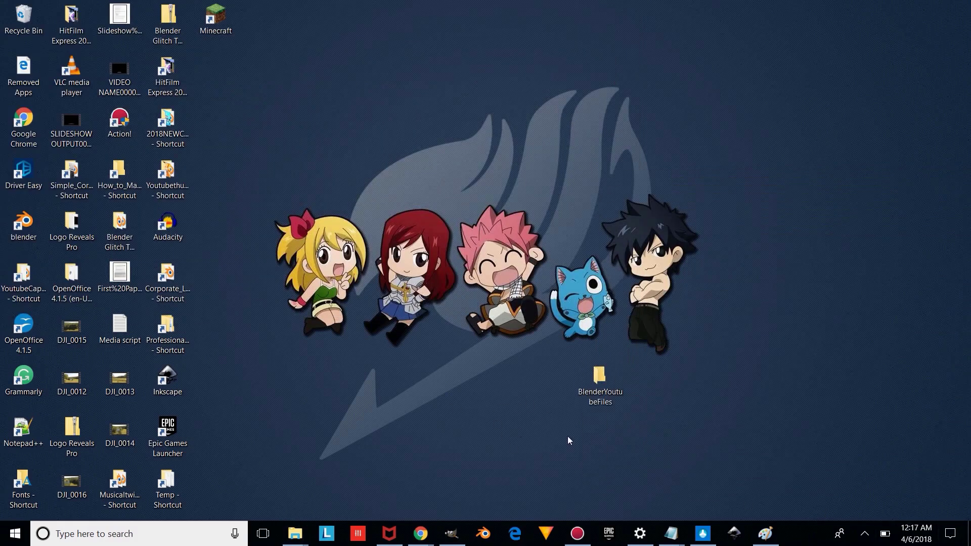
Step: Launch HitFilm Express and start a new project from the 1080p Full HD @ 24 fps template
{"action": "left_click", "coordinate": [545, 530]}
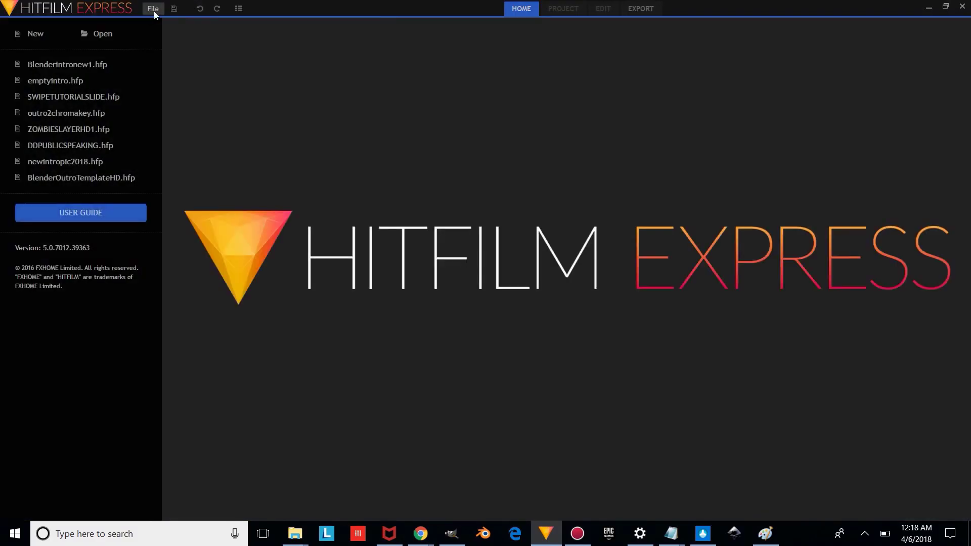
{"action": "left_click", "coordinate": [154, 10]}
{"action": "left_click", "coordinate": [163, 26]}
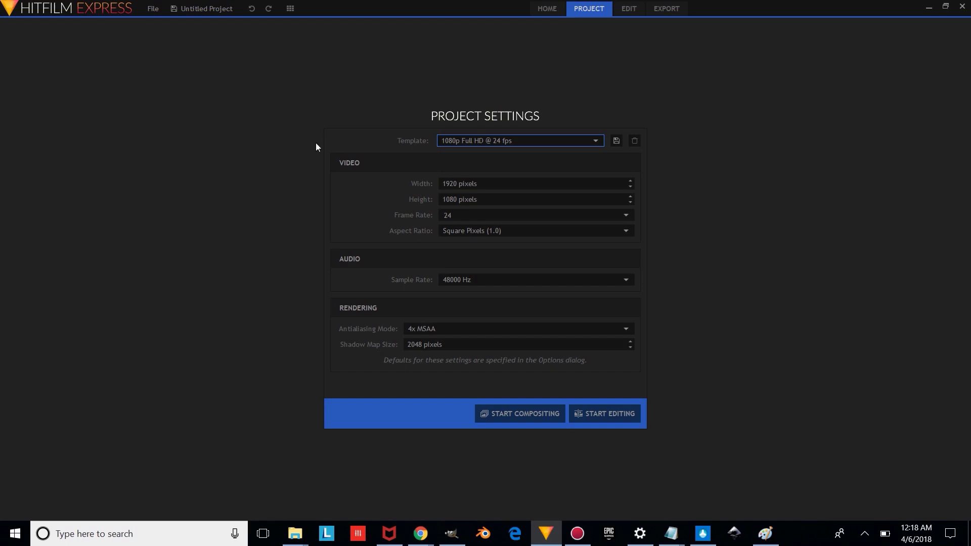
{"action": "left_click", "coordinate": [507, 141]}
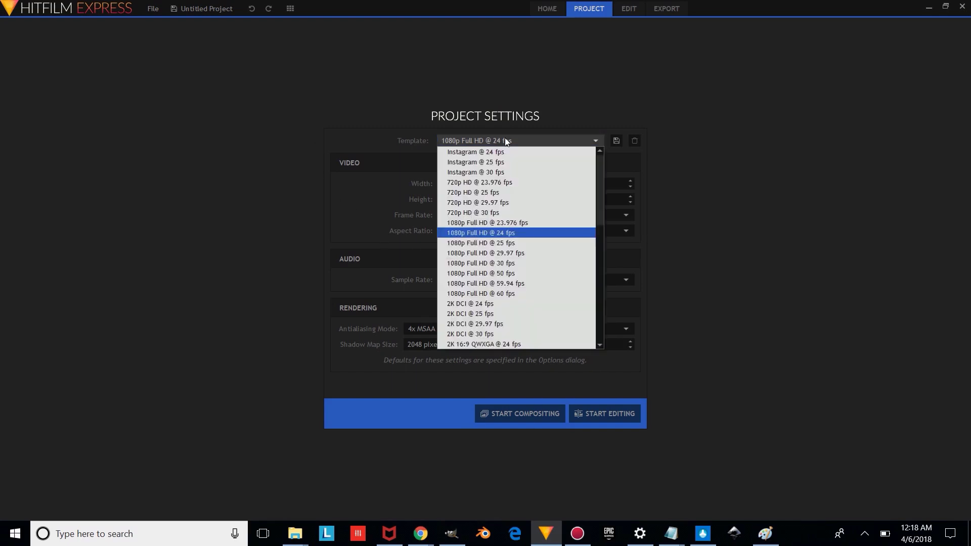
{"action": "left_click", "coordinate": [502, 234]}
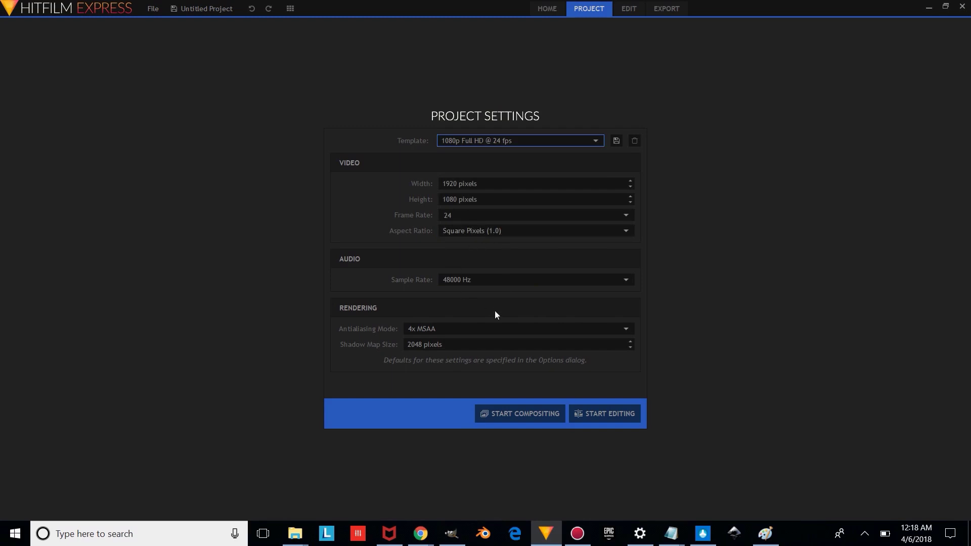
Step: Start editing, import both videos from BlenderYoutubeFiles, and drop the intro clip onto the timeline
{"action": "left_click", "coordinate": [608, 420]}
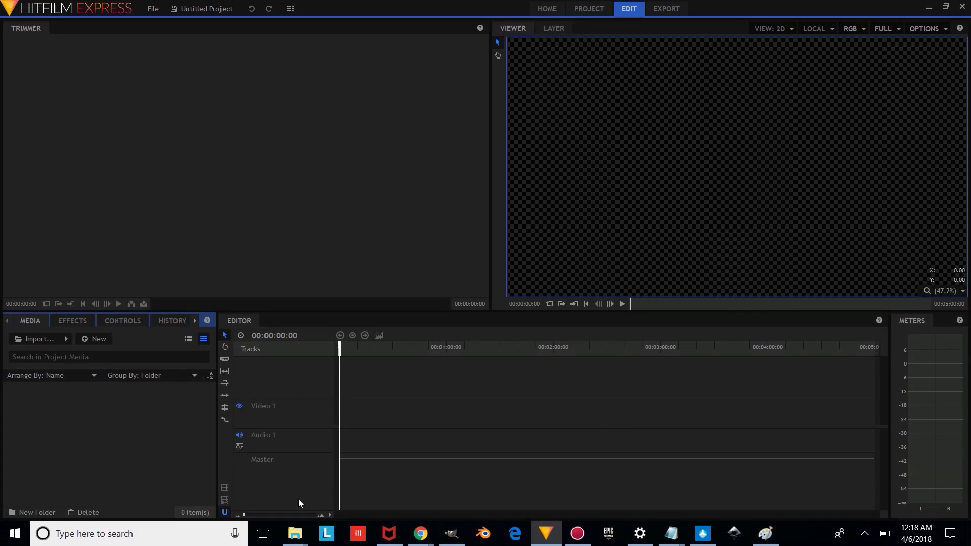
{"action": "mouse_move", "coordinate": [295, 533]}
{"action": "left_click", "coordinate": [723, 498]}
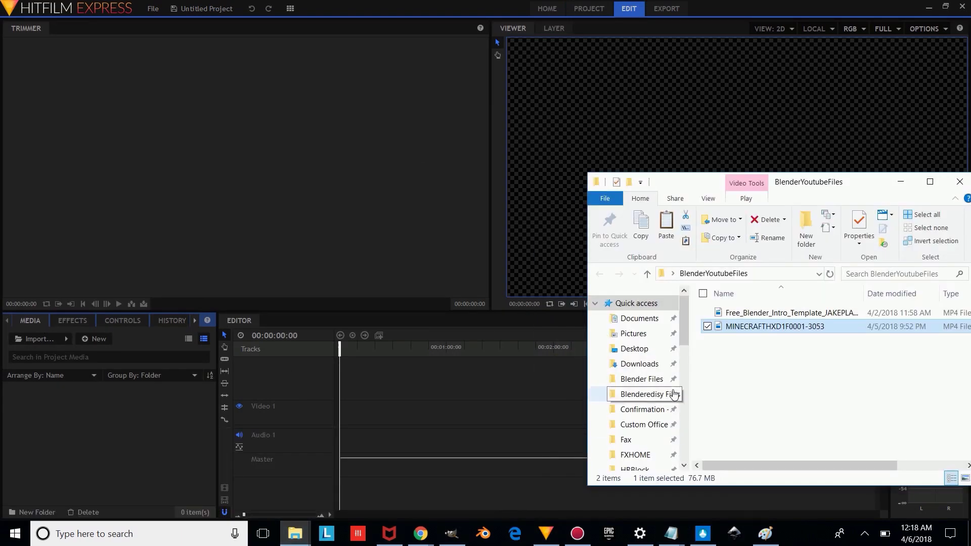
{"action": "left_click_drag", "start_coordinate": [791, 190], "coordinate": [496, 183]}
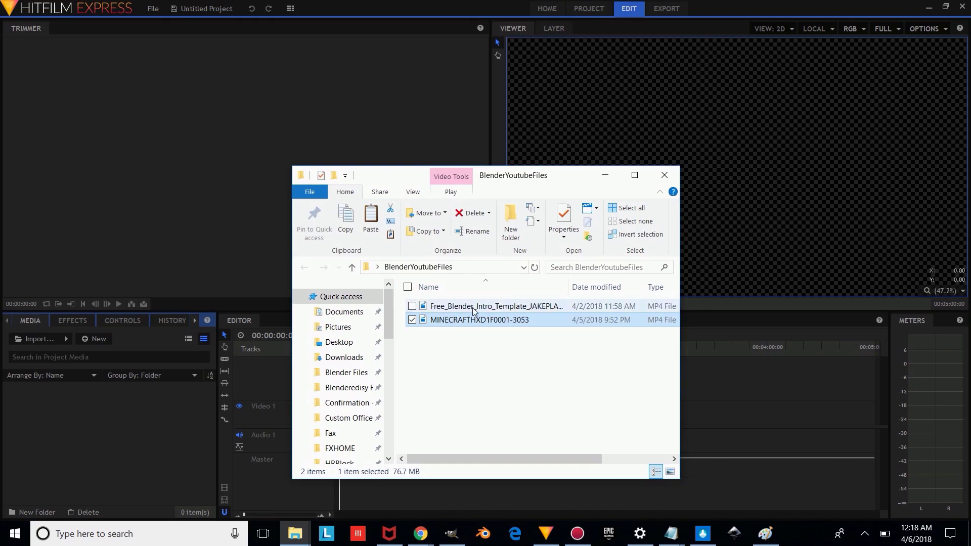
{"action": "left_click_drag", "start_coordinate": [475, 310], "coordinate": [76, 414]}
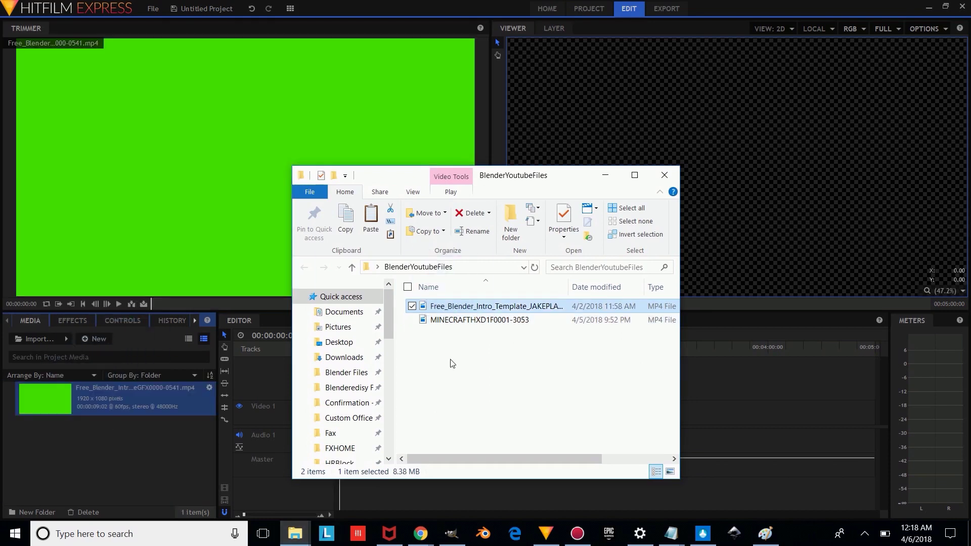
{"action": "left_click_drag", "start_coordinate": [485, 320], "coordinate": [110, 466]}
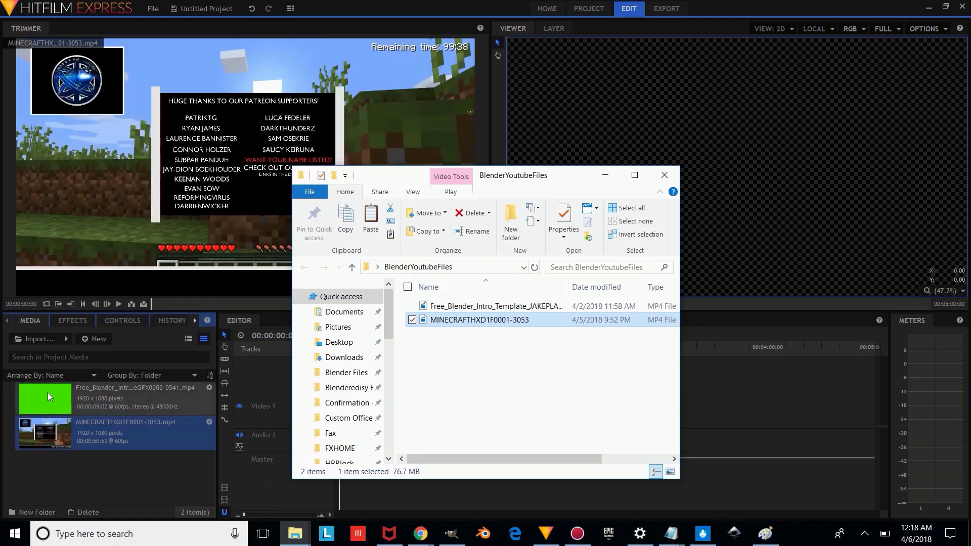
{"action": "left_click_drag", "start_coordinate": [48, 392], "coordinate": [522, 392]}
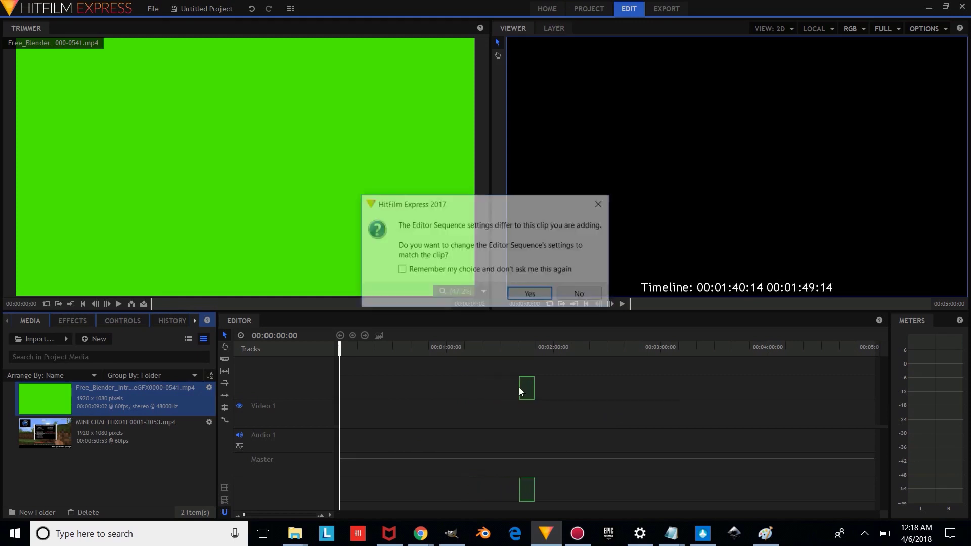
Step: Match sequence settings, lay the Minecraft gameplay on Video 1 at 0:00, and move the intro to its end
{"action": "left_click", "coordinate": [524, 296]}
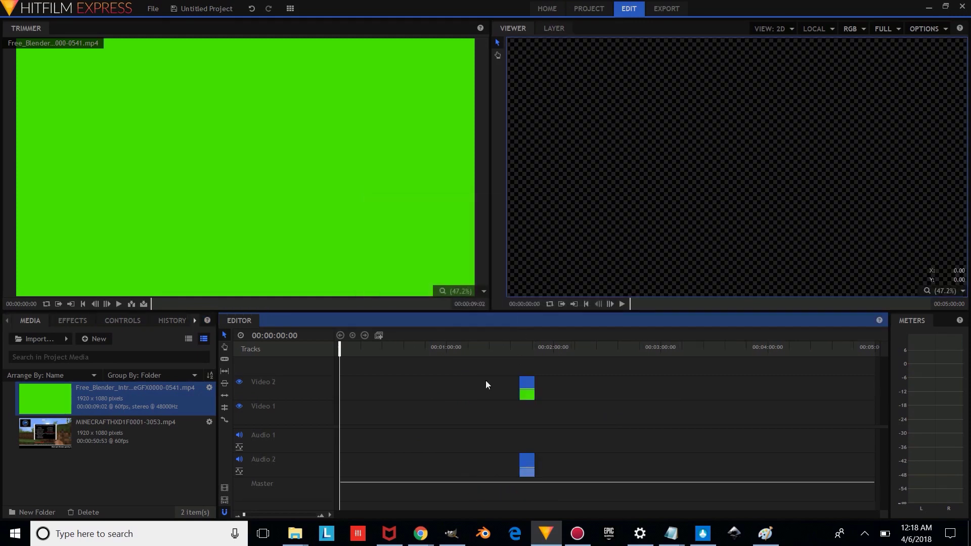
{"action": "left_click", "coordinate": [121, 434]}
{"action": "left_click_drag", "start_coordinate": [122, 434], "coordinate": [340, 426]}
{"action": "left_click_drag", "start_coordinate": [527, 387], "coordinate": [424, 385]}
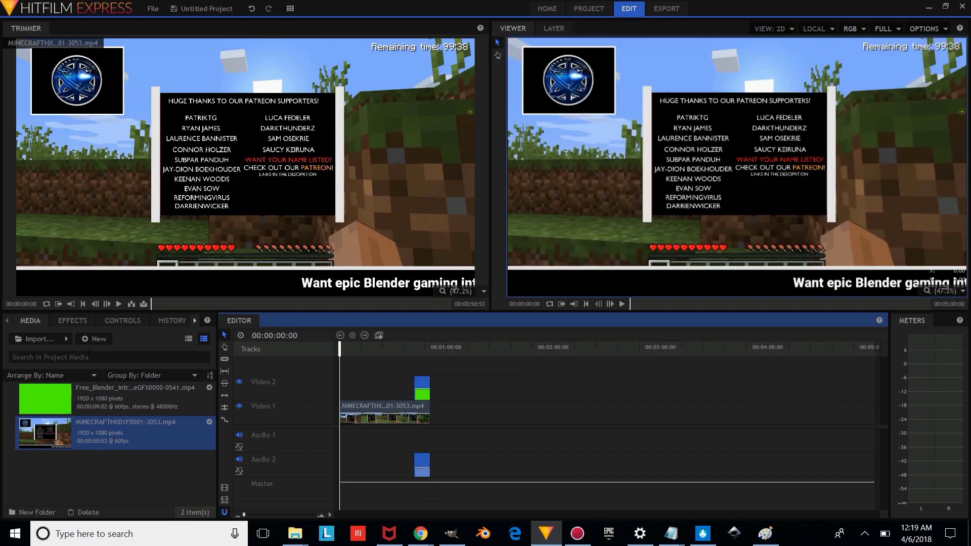
{"action": "left_click_drag", "start_coordinate": [244, 516], "coordinate": [247, 516]}
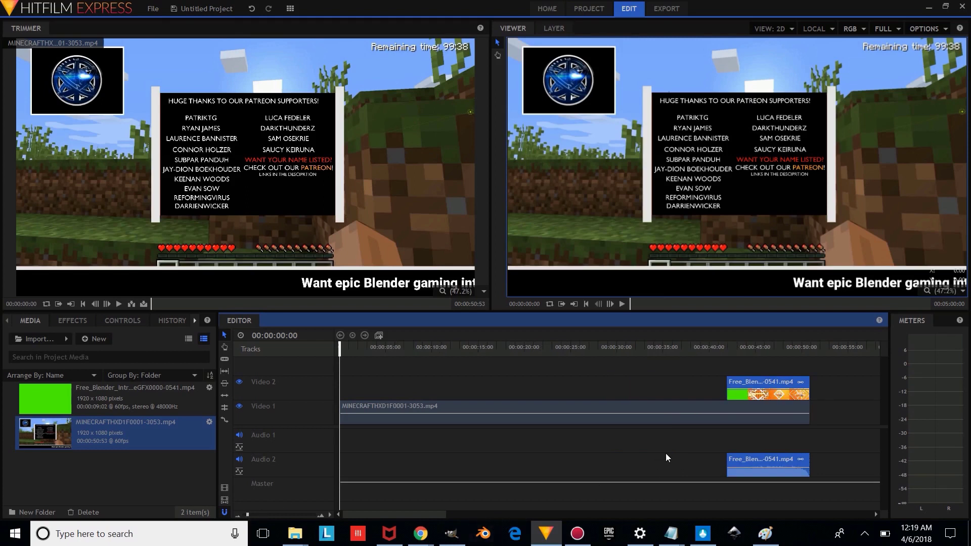
{"action": "key", "text": "h"}
{"action": "left_click_drag", "start_coordinate": [645, 454], "coordinate": [356, 434]}
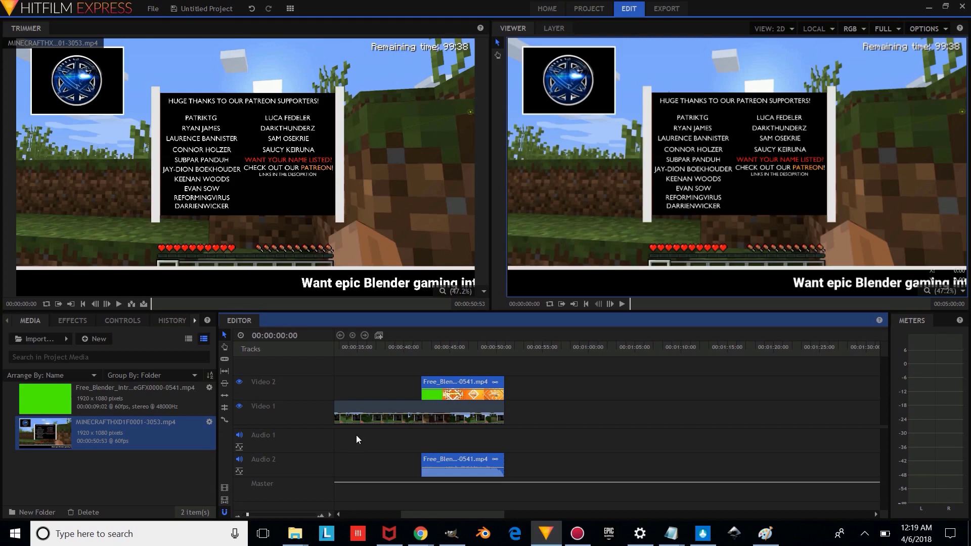
{"action": "key", "text": "v"}
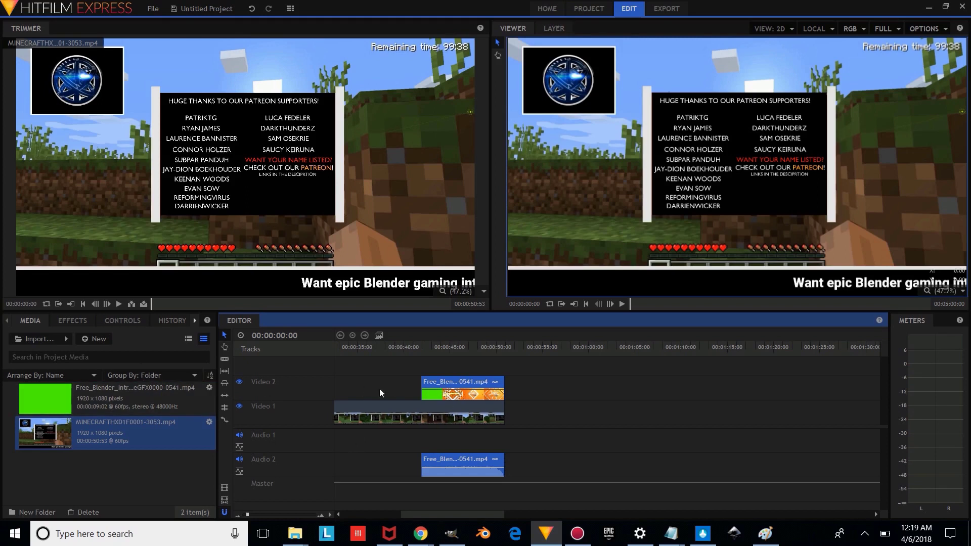
Step: Apply the Hue & RGB Key effect to the intro clip on Video 2
{"action": "left_click", "coordinate": [78, 321]}
{"action": "left_click", "coordinate": [103, 339]}
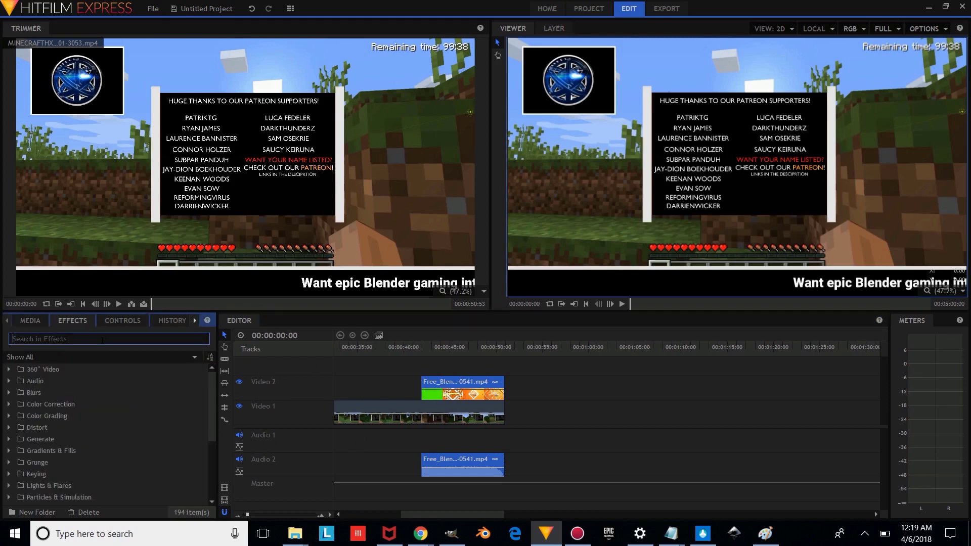
{"action": "type", "text": "key"}
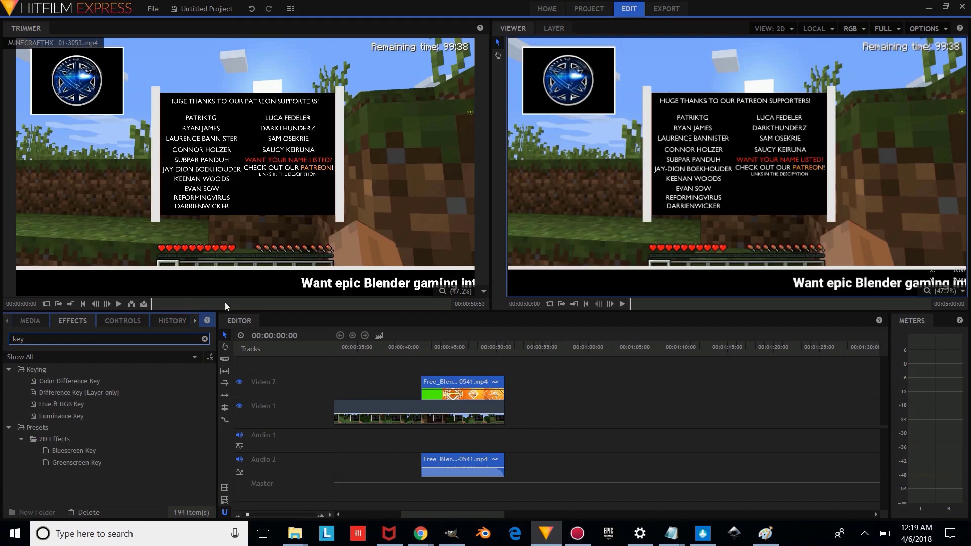
{"action": "left_click", "coordinate": [45, 404]}
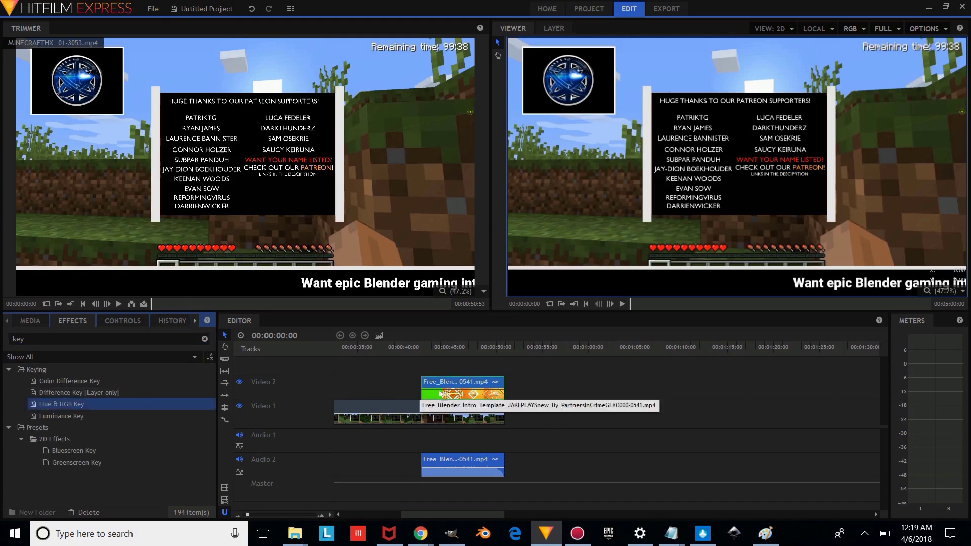
{"action": "left_click_drag", "start_coordinate": [440, 393], "coordinate": [440, 393]}
Step: Set the key to match colours by RGB and key out pure green (0, 255, 0)
{"action": "left_click", "coordinate": [21, 403]}
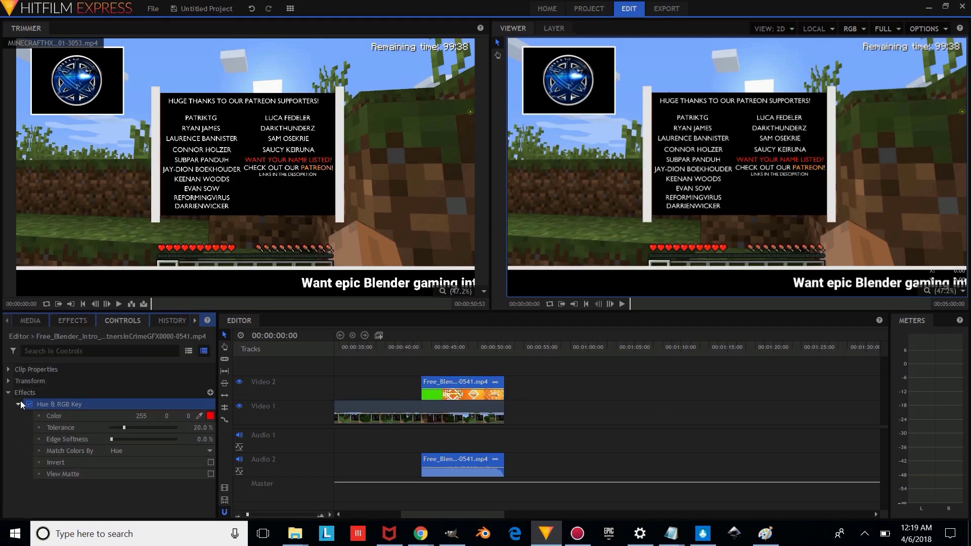
{"action": "left_click", "coordinate": [124, 451]}
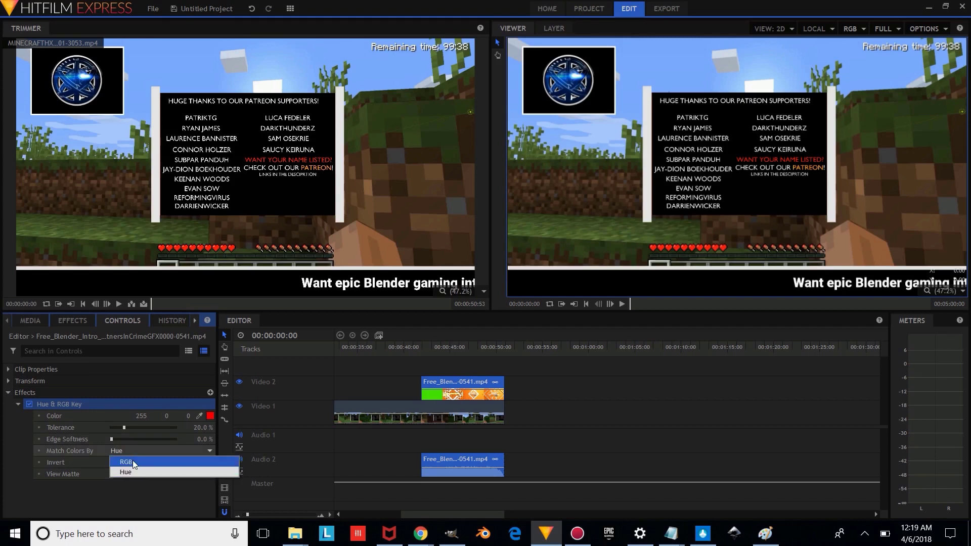
{"action": "left_click", "coordinate": [133, 460]}
{"action": "left_click", "coordinate": [211, 416]}
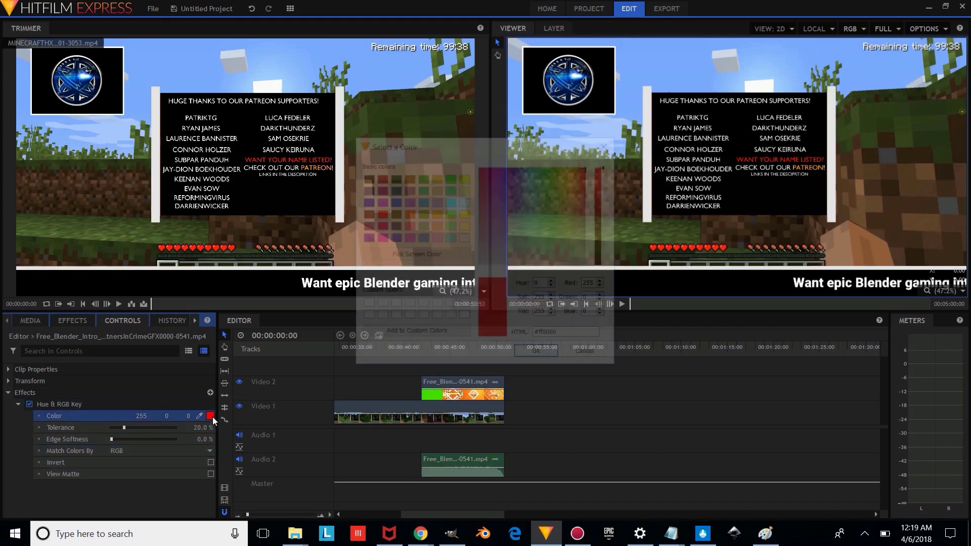
{"action": "left_click", "coordinate": [449, 177]}
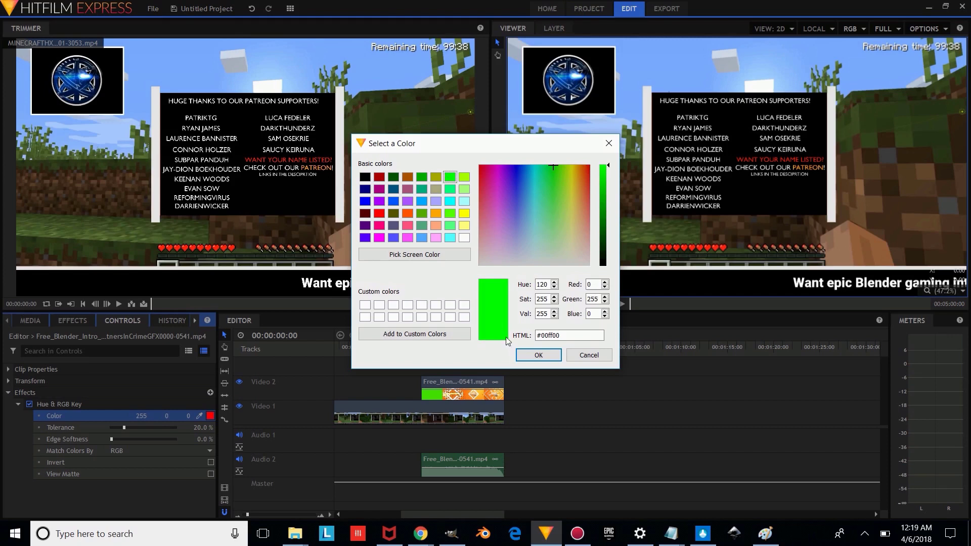
{"action": "left_click", "coordinate": [538, 355]}
{"action": "left_click", "coordinate": [428, 347]}
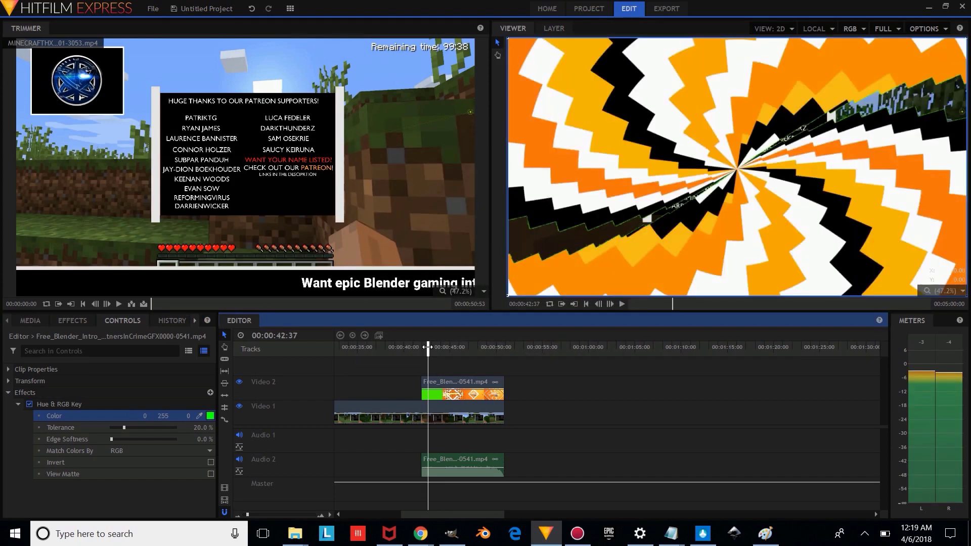
Step: Raise the intro key's Tolerance to 46% and preview the keyed intro
{"action": "left_click_drag", "start_coordinate": [427, 347], "coordinate": [424, 349]}
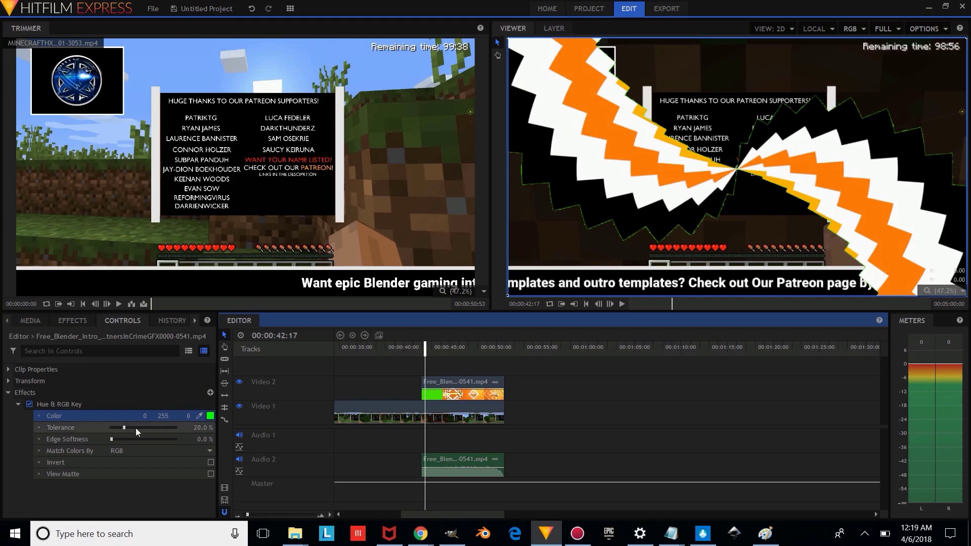
{"action": "left_click_drag", "start_coordinate": [124, 426], "coordinate": [125, 426]}
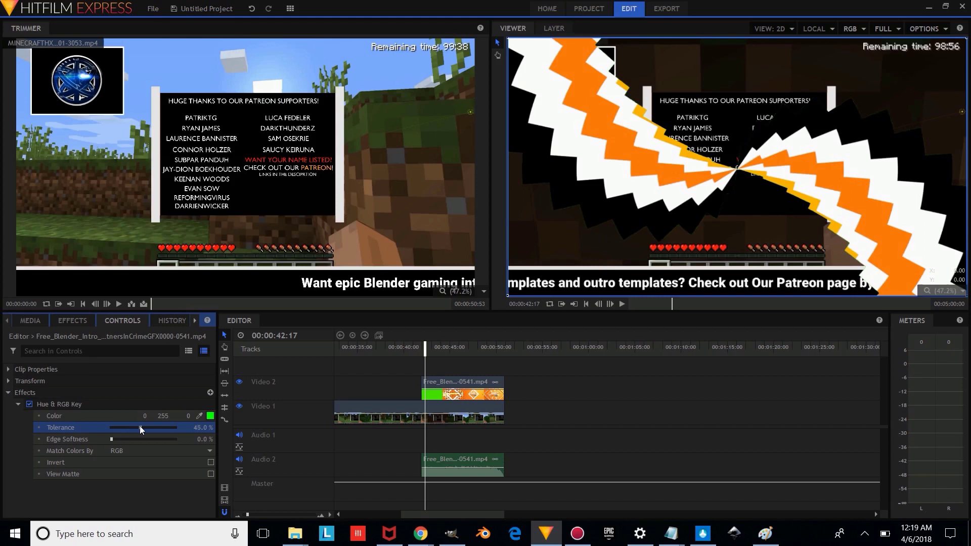
{"action": "left_click_drag", "start_coordinate": [135, 426], "coordinate": [138, 425]}
{"action": "mouse_move", "coordinate": [441, 348]}
{"action": "left_mouse_down"}
{"action": "mouse_move", "coordinate": [419, 350]}
{"action": "mouse_move", "coordinate": [449, 350]}
{"action": "left_mouse_up"}
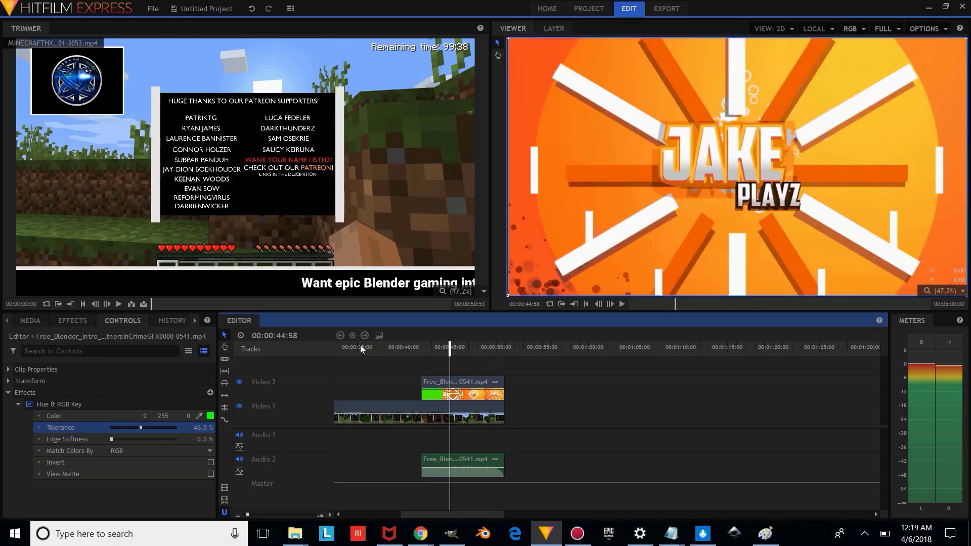
{"action": "left_click_drag", "start_coordinate": [360, 348], "coordinate": [362, 345]}
{"action": "left_click_drag", "start_coordinate": [393, 348], "coordinate": [487, 359]}
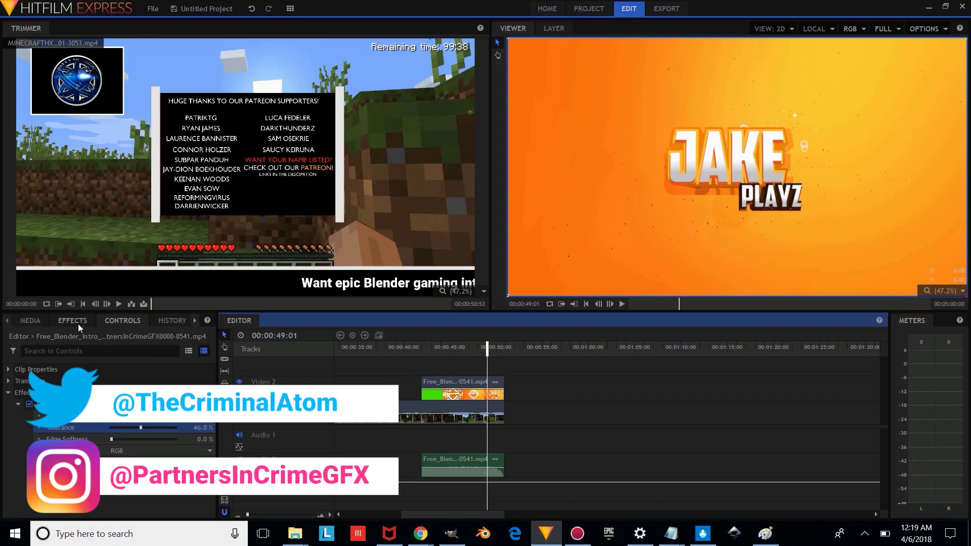
Step: Import the BLENDER_OUTRO green-screen video into the project media
{"action": "left_click", "coordinate": [41, 321]}
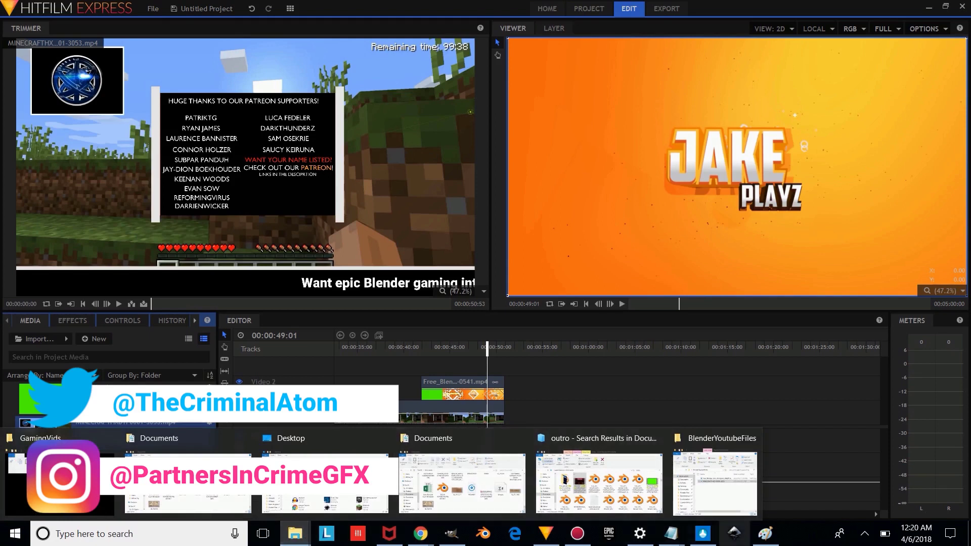
{"action": "left_click", "coordinate": [632, 488]}
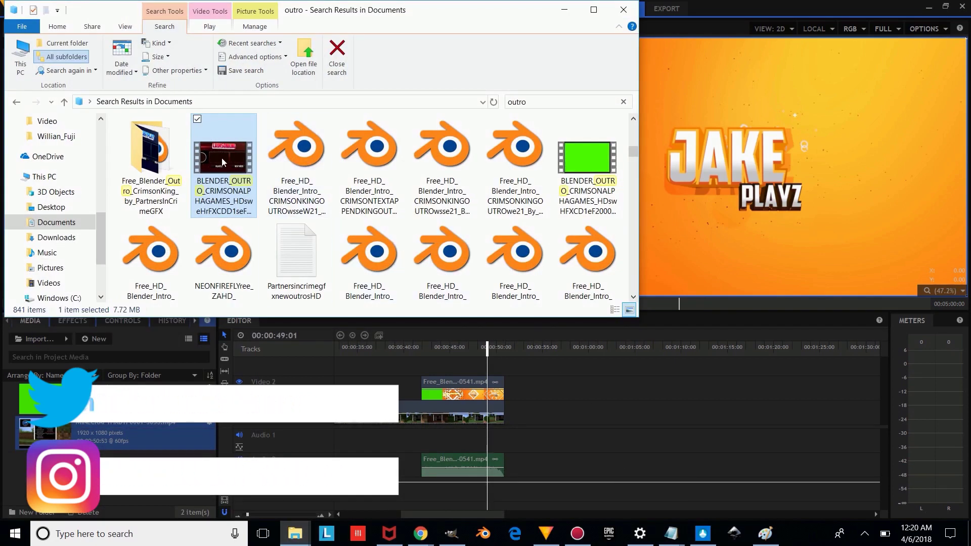
{"action": "left_click_drag", "start_coordinate": [248, 176], "coordinate": [104, 470]}
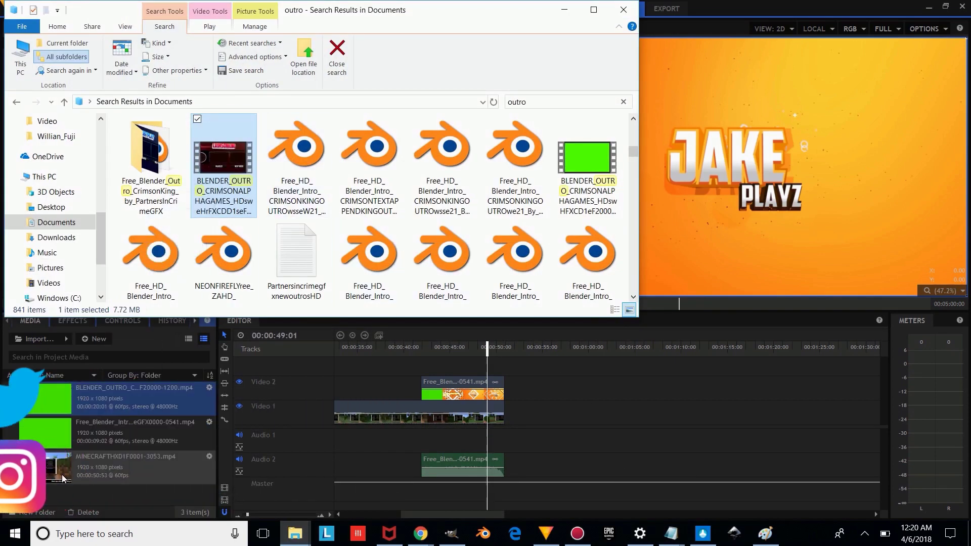
Step: Delete the intro clip and place the Blender outro on Video 2 in its spot
{"action": "left_click", "coordinate": [447, 385]}
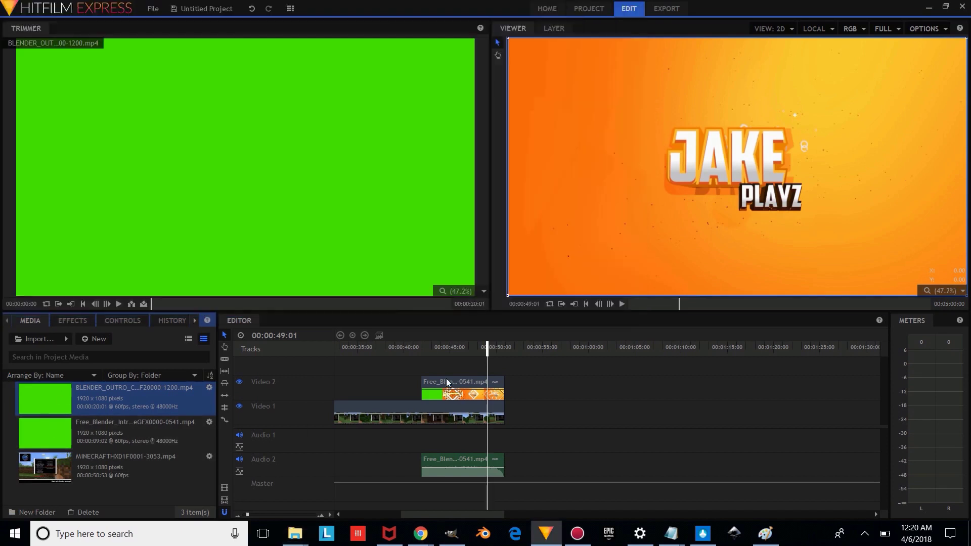
{"action": "right_click", "coordinate": [447, 385]}
{"action": "left_click", "coordinate": [467, 512]}
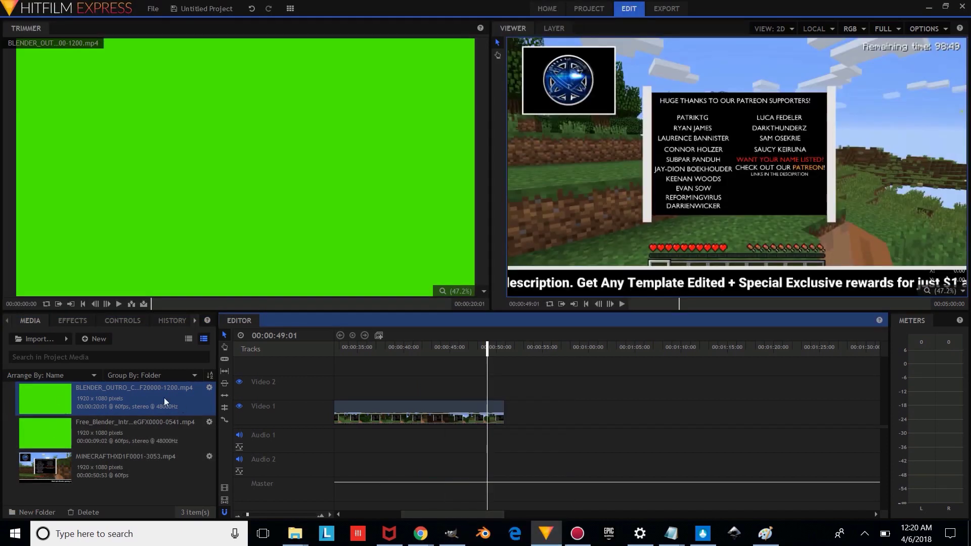
{"action": "left_click_drag", "start_coordinate": [66, 391], "coordinate": [421, 389]}
Step: Apply the Hue & RGB Key effect to the outro clip
{"action": "left_click", "coordinate": [122, 321]}
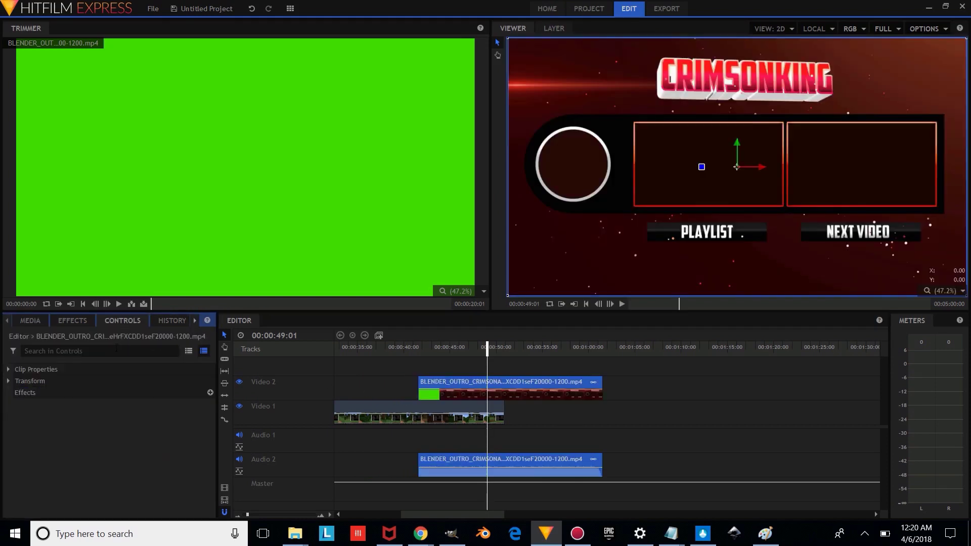
{"action": "left_click", "coordinate": [71, 321]}
{"action": "left_click_drag", "start_coordinate": [58, 404], "coordinate": [436, 383]}
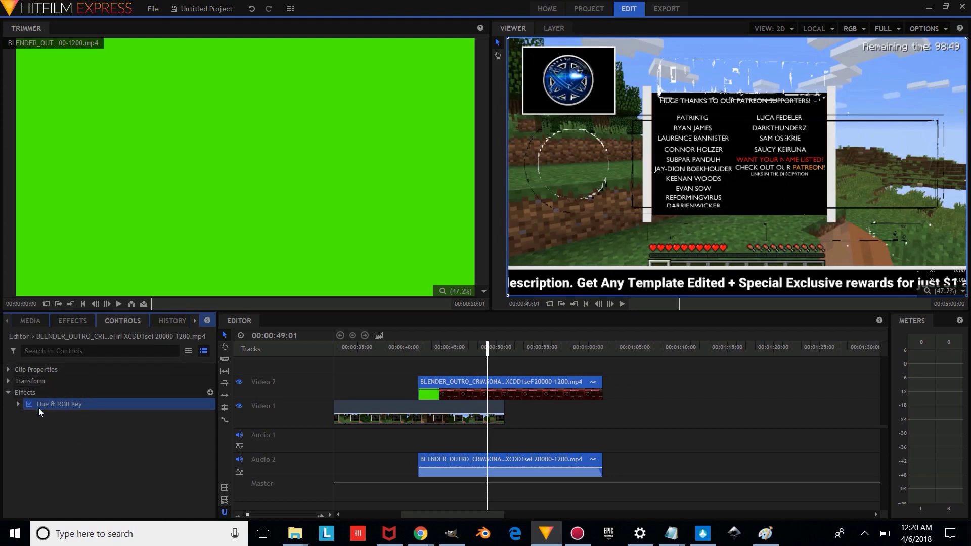
Step: Set the outro's Hue & RGB Key colour to pure green (0, 255, 0)
{"action": "left_click", "coordinate": [19, 404]}
{"action": "left_click", "coordinate": [210, 415]}
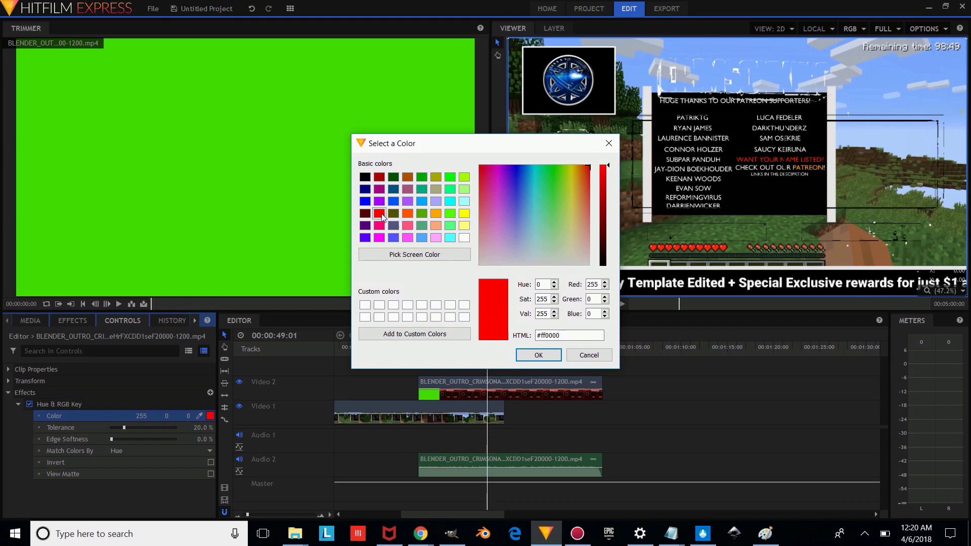
{"action": "left_click", "coordinate": [449, 177]}
{"action": "left_click", "coordinate": [525, 353]}
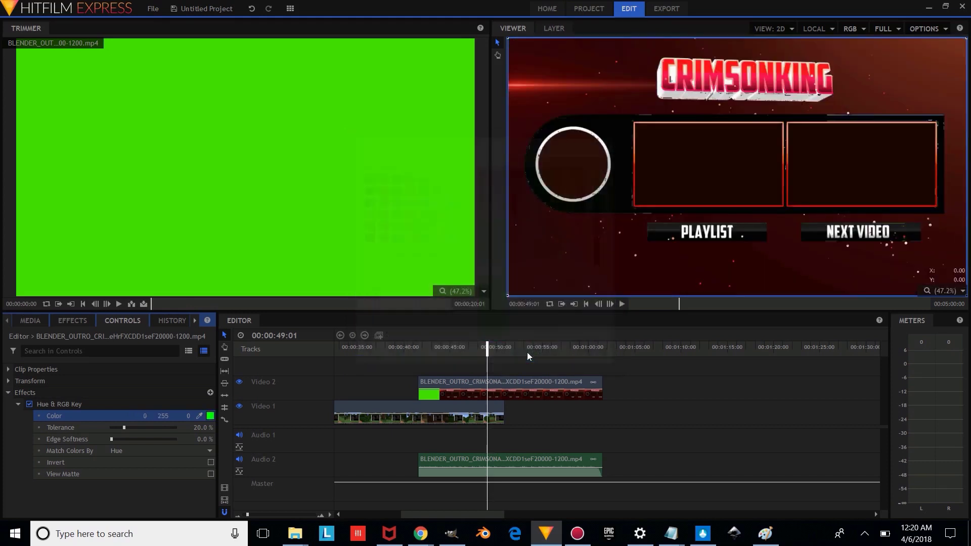
Step: Drop the outro key's Tolerance to 16% and preview the PLAYLIST/NEXT VIDEO end screen
{"action": "left_click", "coordinate": [418, 346]}
{"action": "left_click_drag", "start_coordinate": [418, 344], "coordinate": [420, 345]}
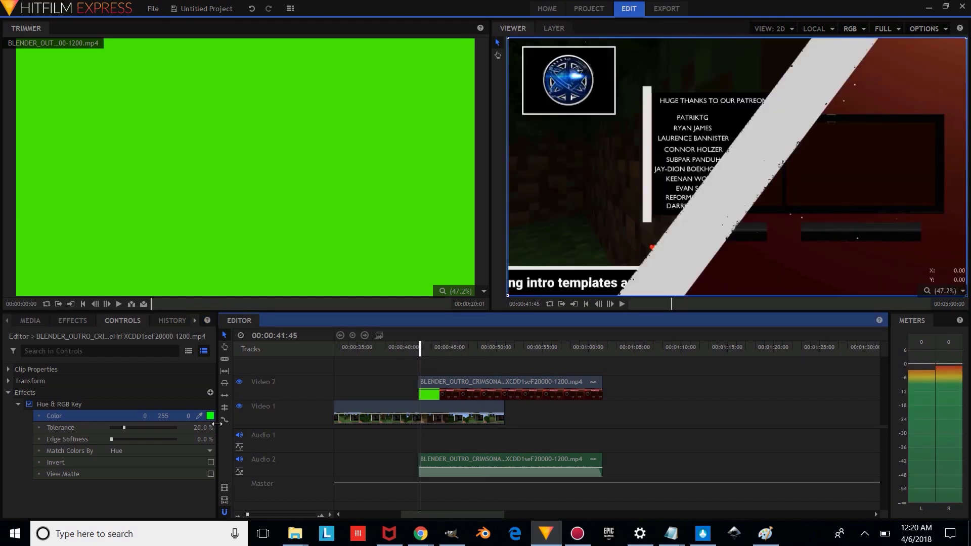
{"action": "mouse_move", "coordinate": [122, 426]}
{"action": "left_mouse_down"}
{"action": "mouse_move", "coordinate": [113, 427]}
{"action": "mouse_move", "coordinate": [121, 429]}
{"action": "left_mouse_up"}
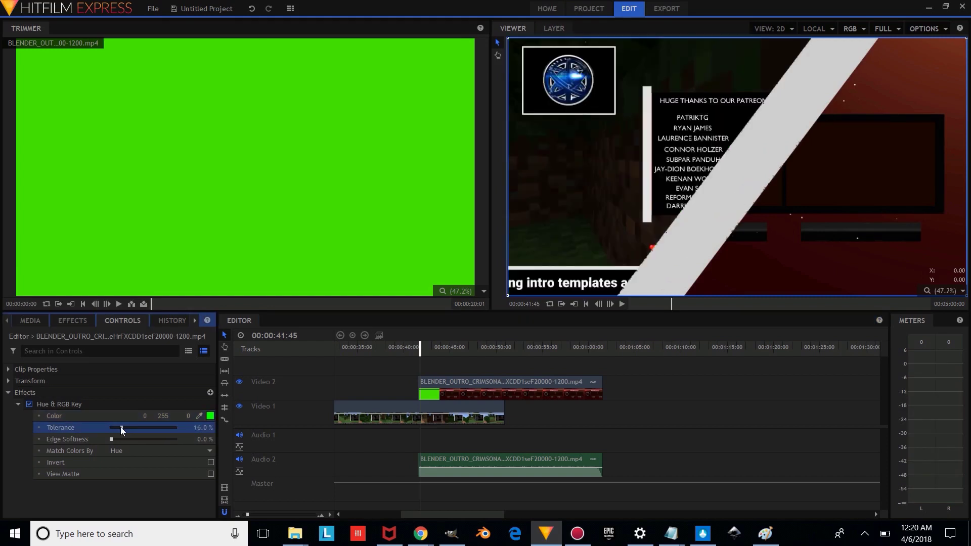
{"action": "left_click_drag", "start_coordinate": [423, 354], "coordinate": [482, 372]}
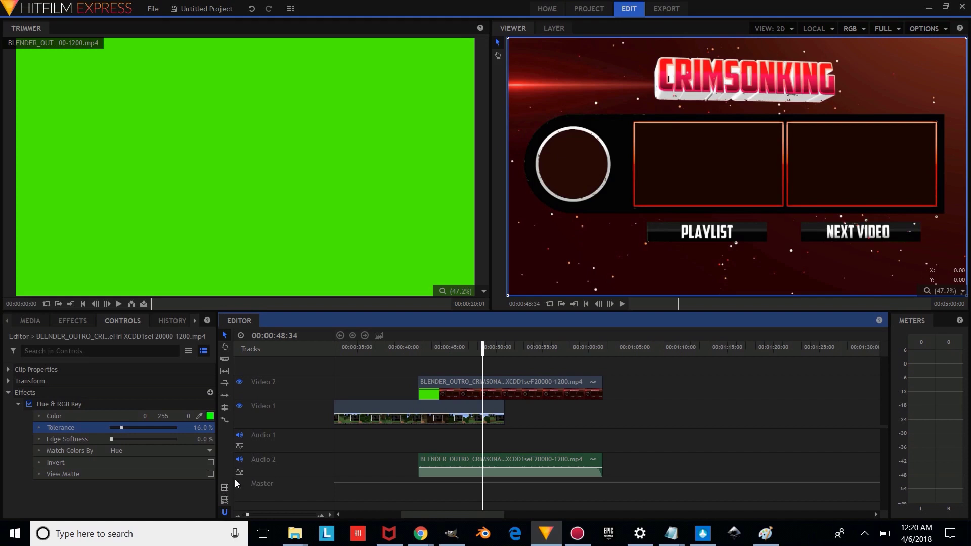
Step: Add the Editor timeline to the Export Queue from the editor
{"action": "left_click", "coordinate": [150, 9]}
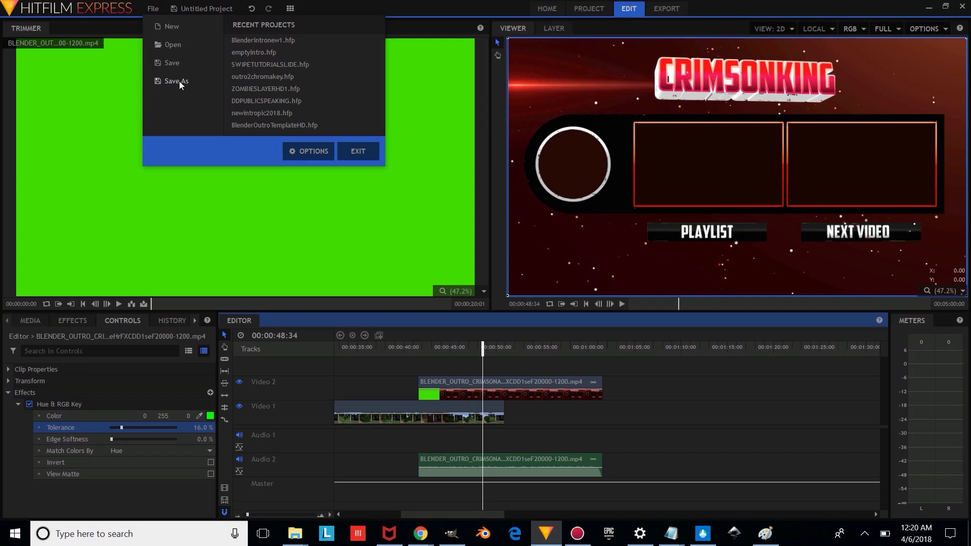
{"action": "left_click", "coordinate": [225, 488]}
{"action": "left_click", "coordinate": [225, 488]}
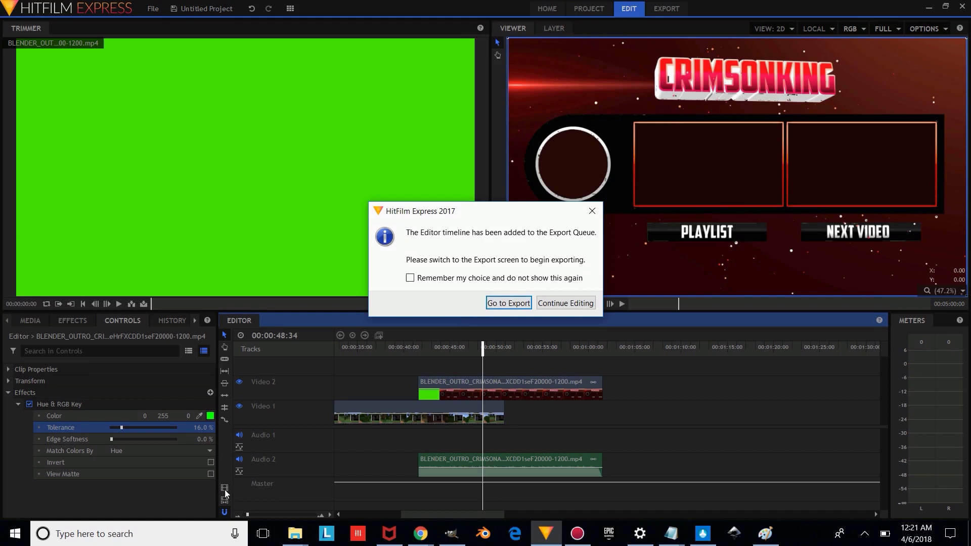
Step: Switch to the Export screen and start exporting the queued Editor task
{"action": "left_click", "coordinate": [508, 303]}
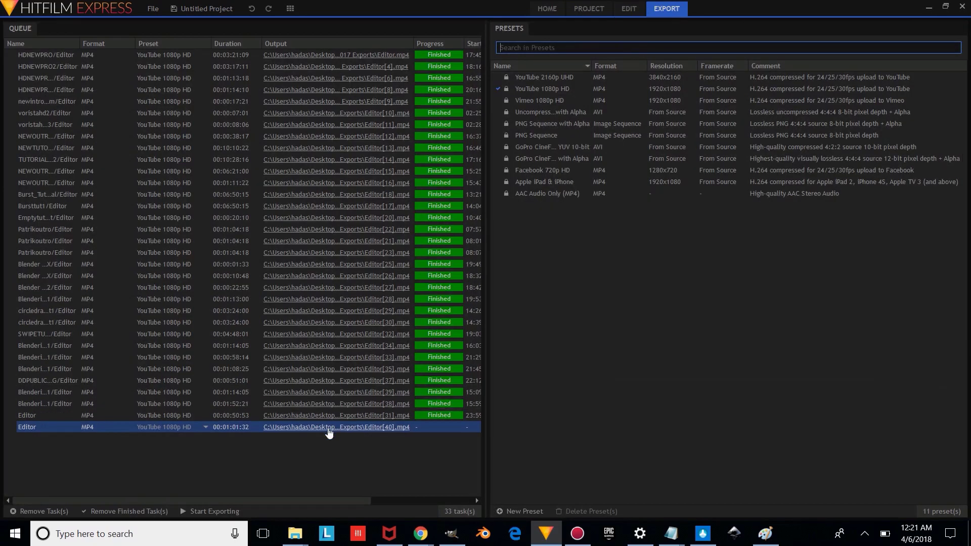
{"action": "right_click", "coordinate": [323, 431]}
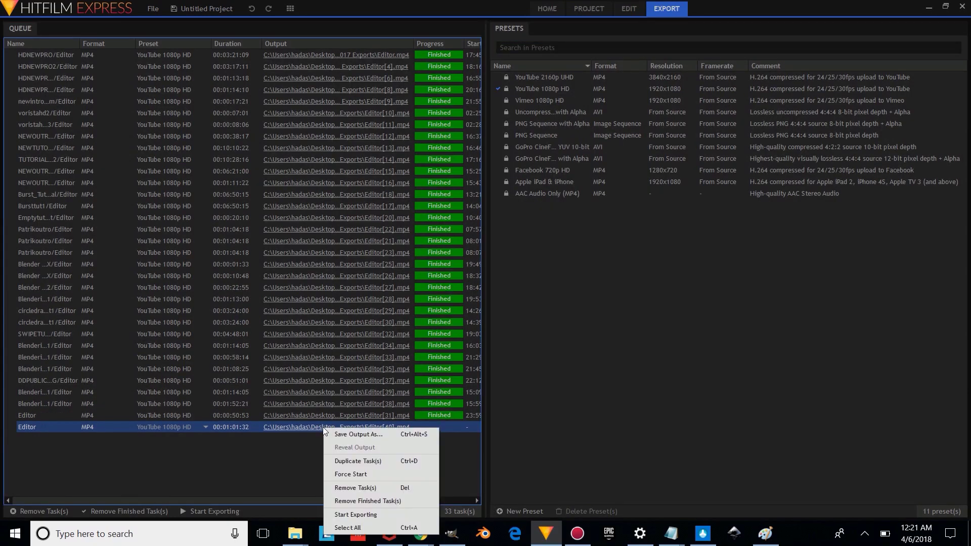
{"action": "left_click", "coordinate": [352, 513]}
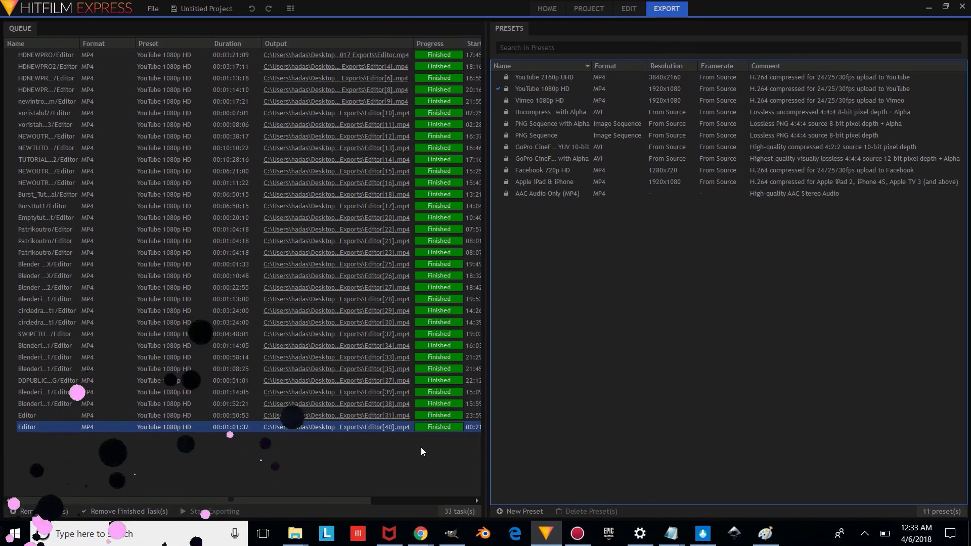
Step: Reveal the finished Editor[40].mp4 in the HitFilm Express 2017 Exports folder
{"action": "right_click", "coordinate": [305, 430]}
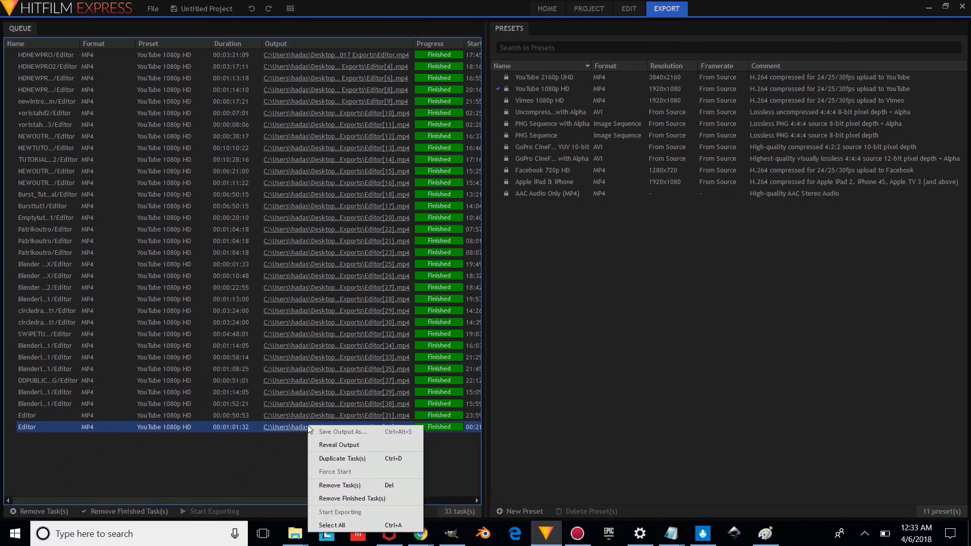
{"action": "left_click", "coordinate": [355, 446]}
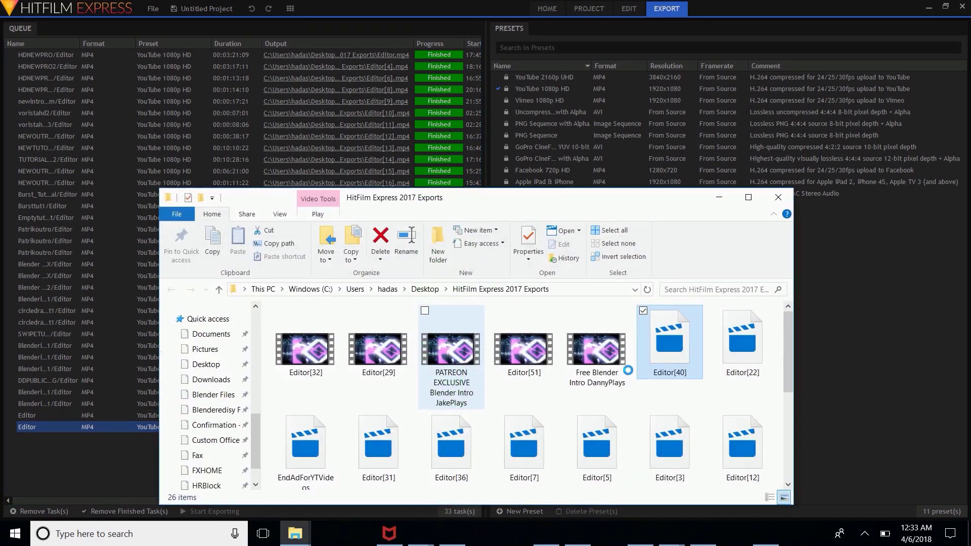